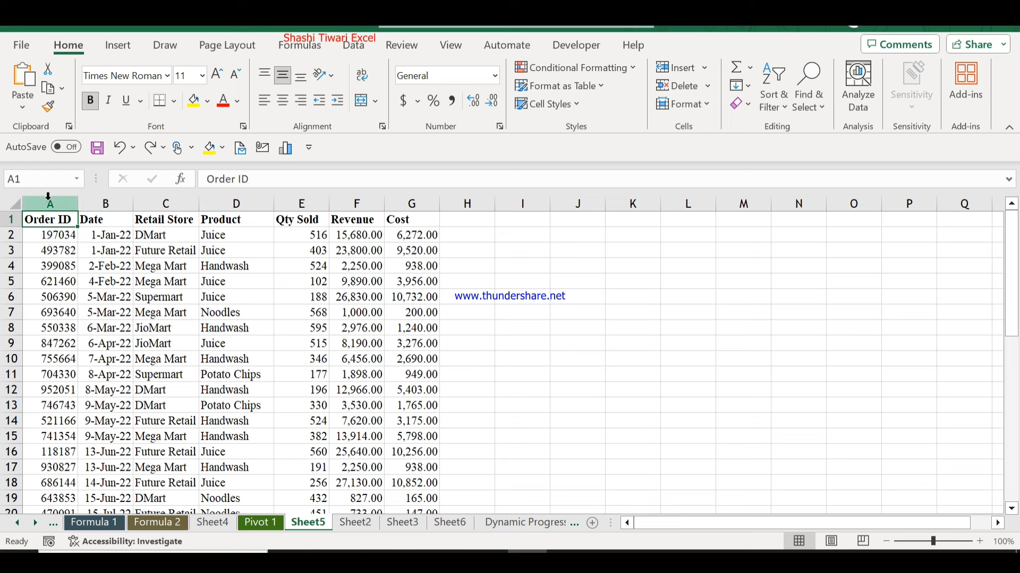
Insert a new column before the Order ID column and enter the header "sl No" in its first row.
click(48, 197)
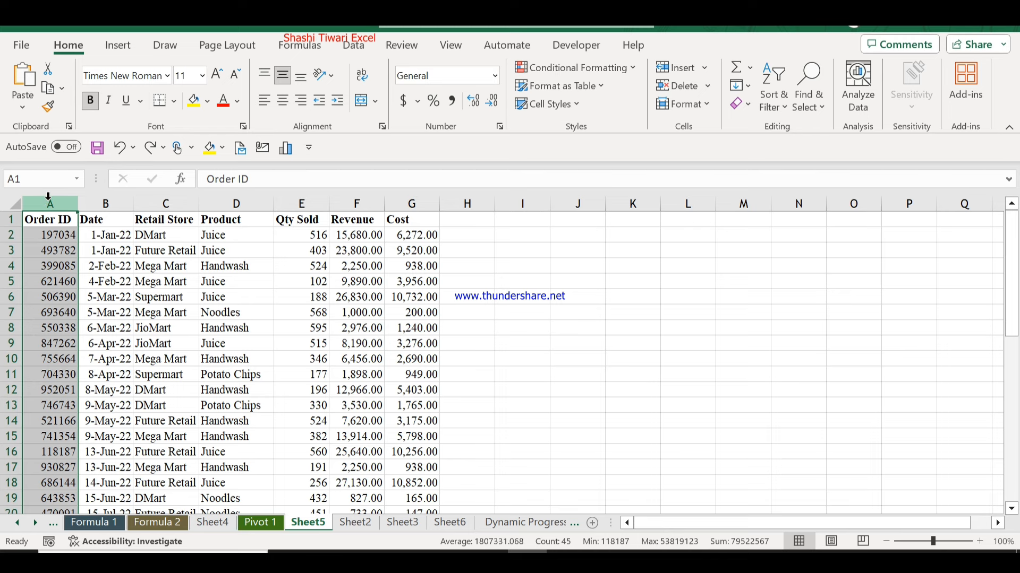
key(ctrl+shift+equal)
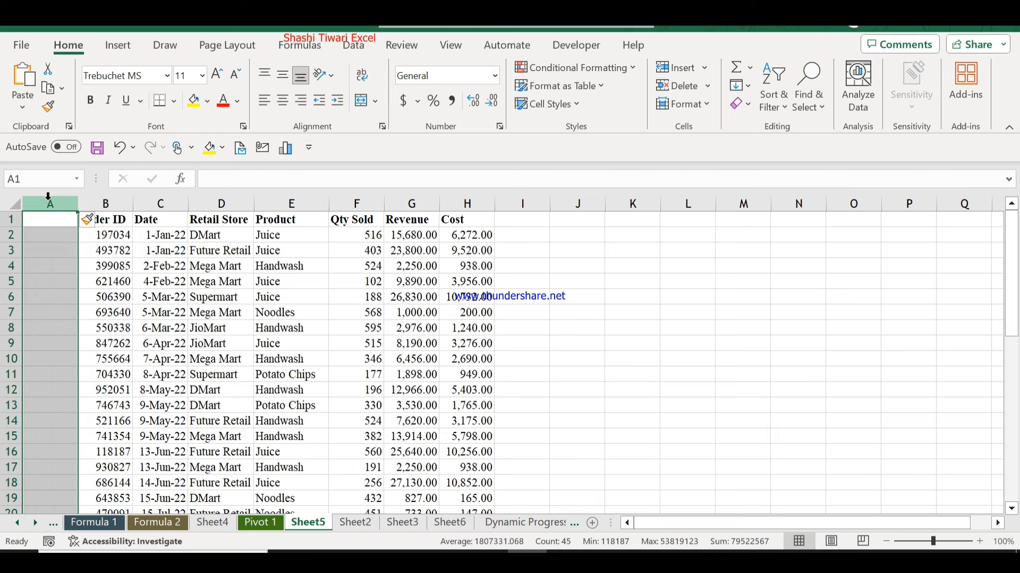
click(40, 224)
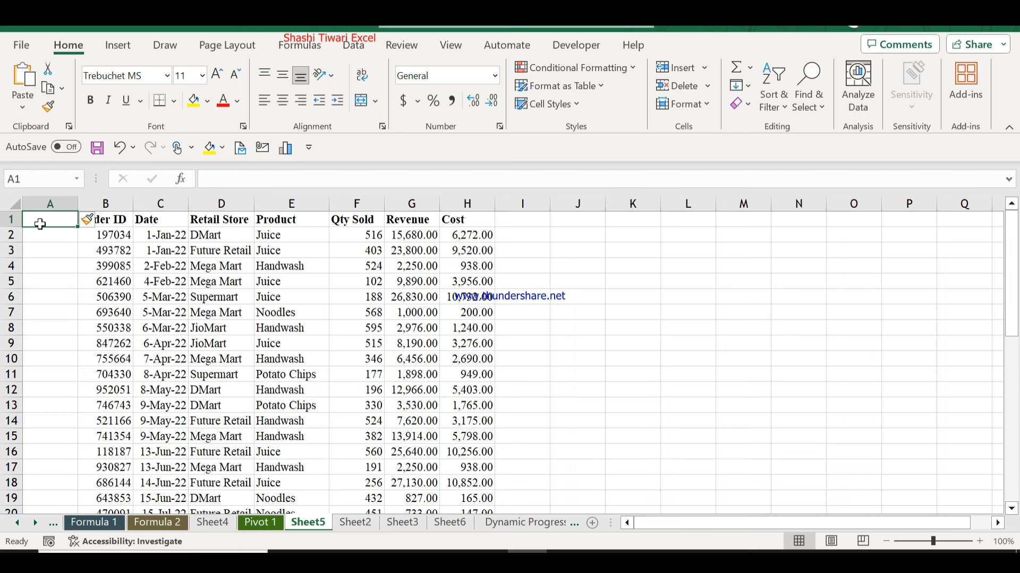
text(sl)
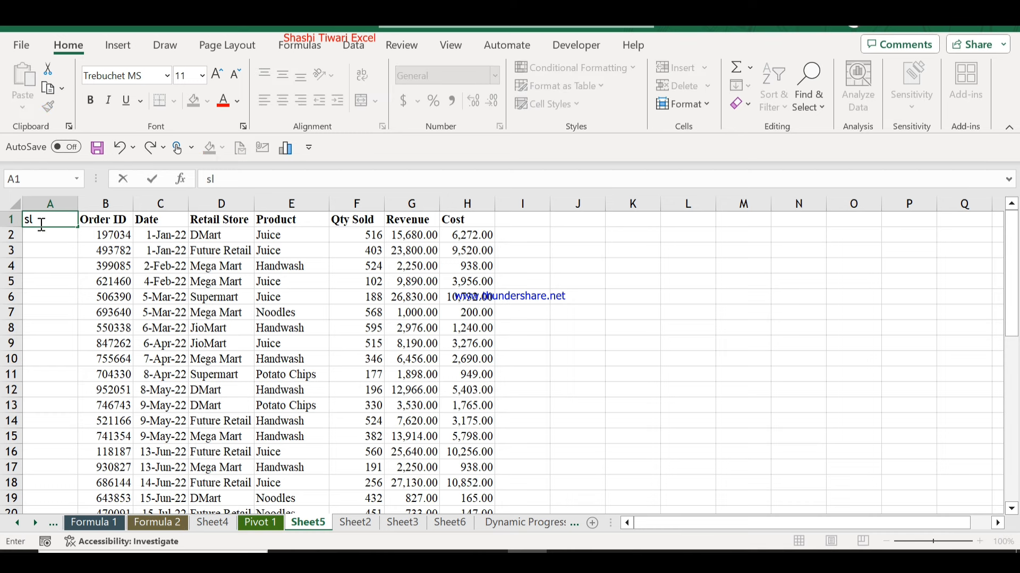
text( nO)
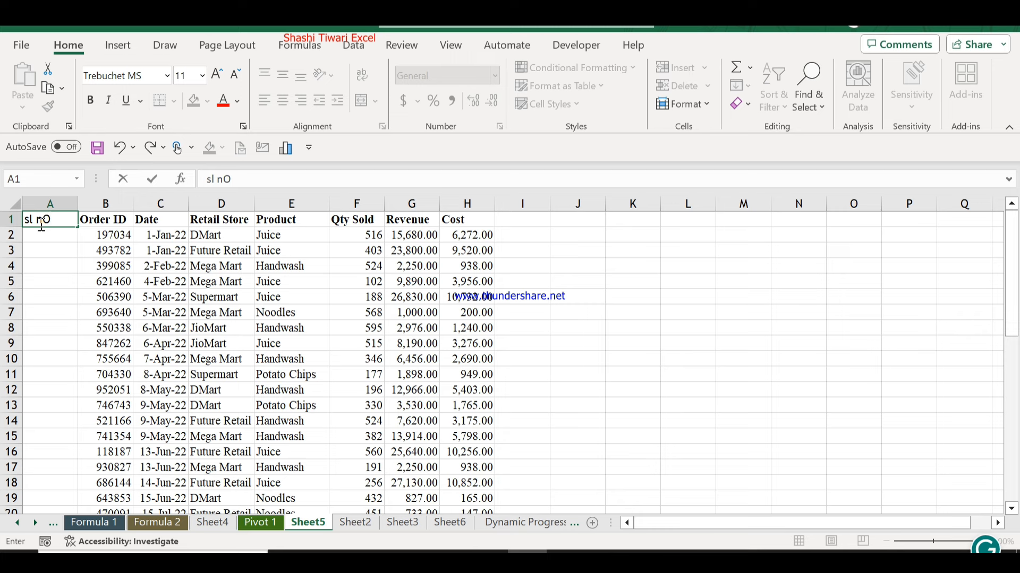
key(Return)
Copy the Order ID header's formatting onto the "sl No" header with Format Painter.
key(Up)
key(Right)
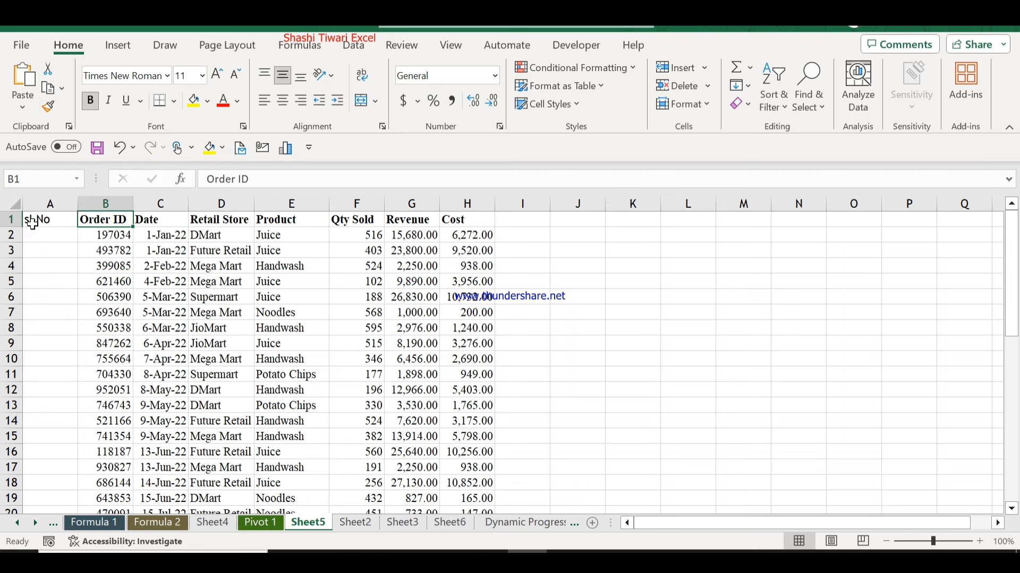
click(49, 109)
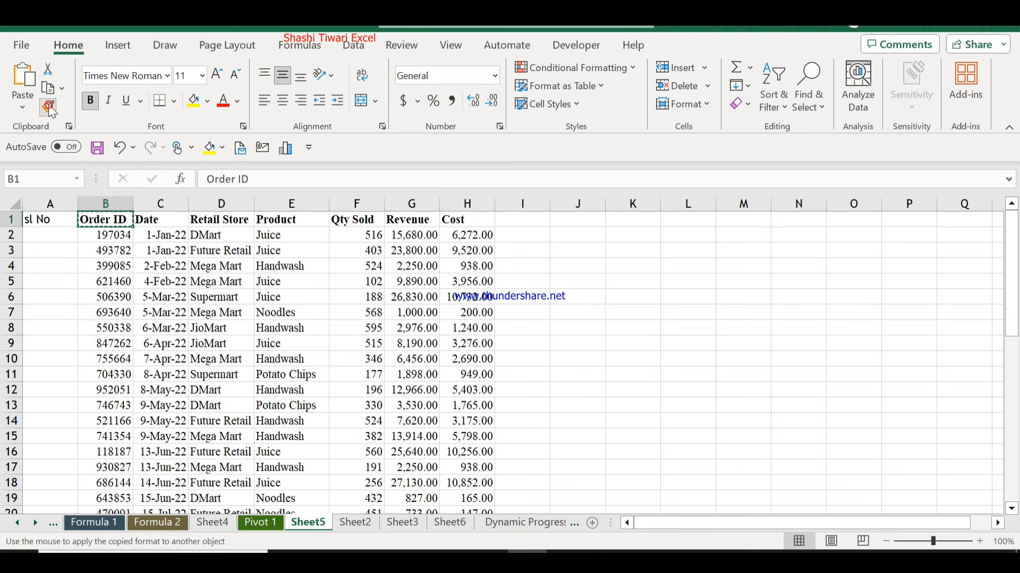
click(50, 220)
Enter 1 in A2 and fill it down to A45 as a series using the Fill Series option.
key(Down)
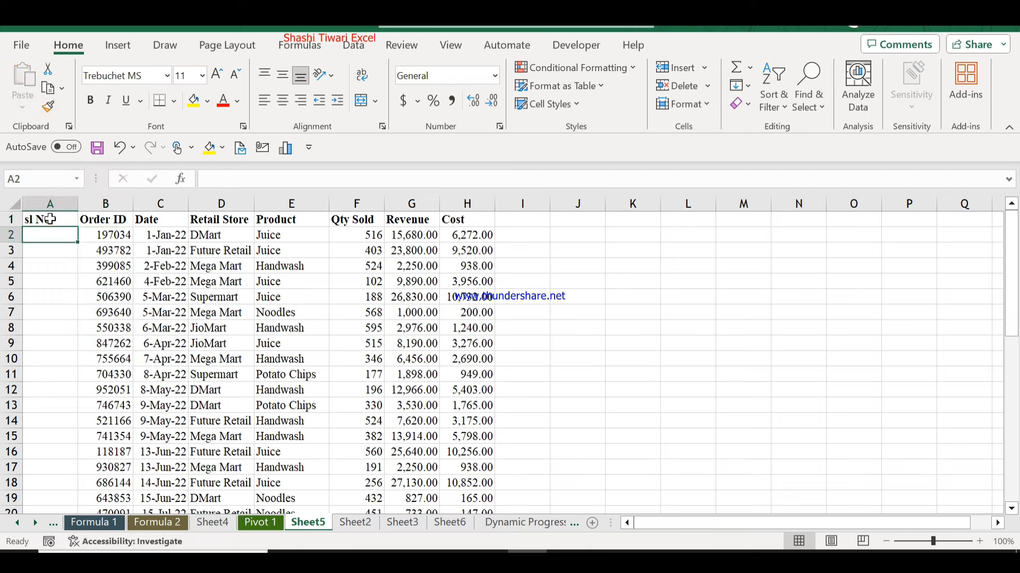
text(1)
key(Return)
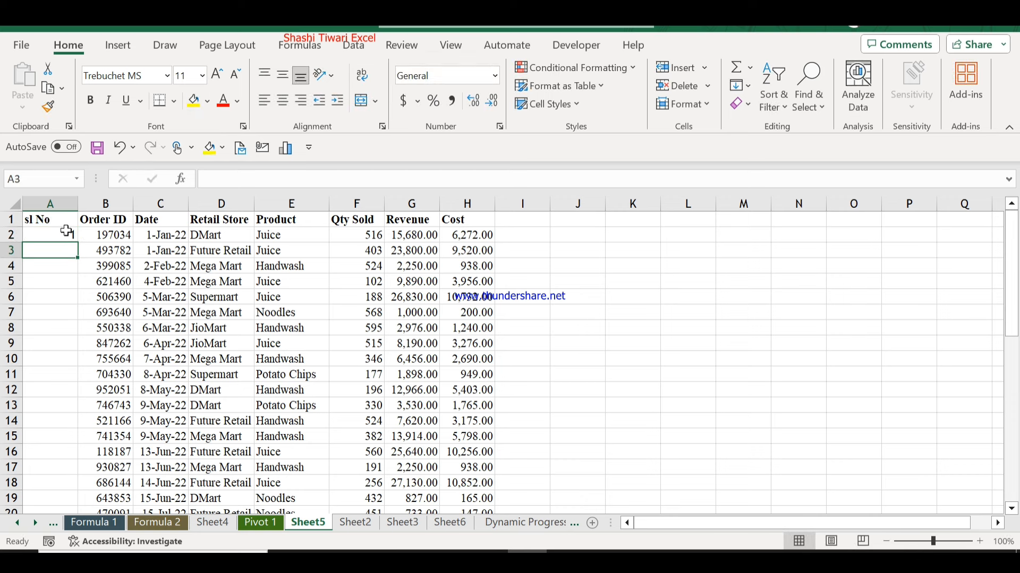
click(66, 232)
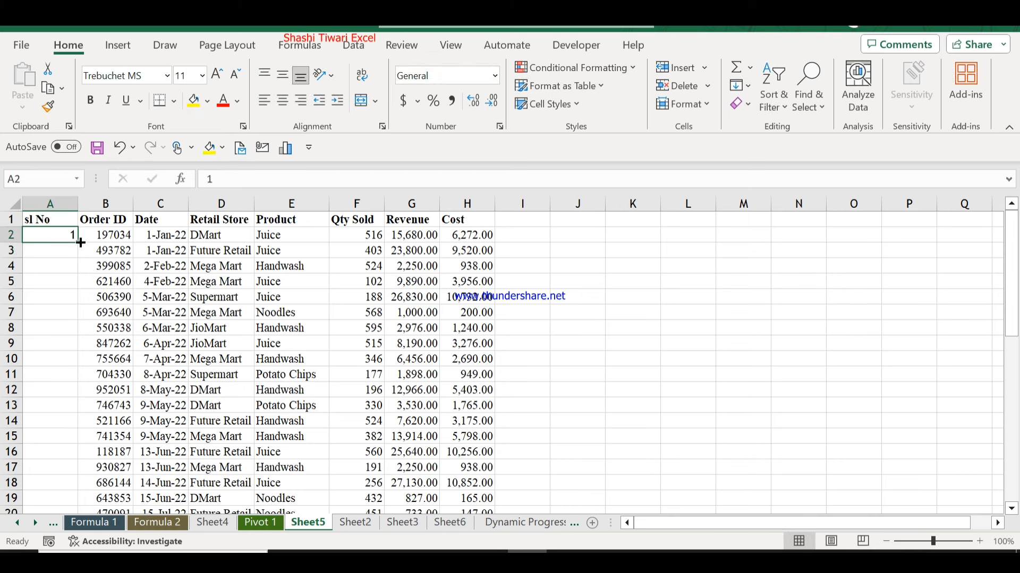
drag(80, 243, 82, 491)
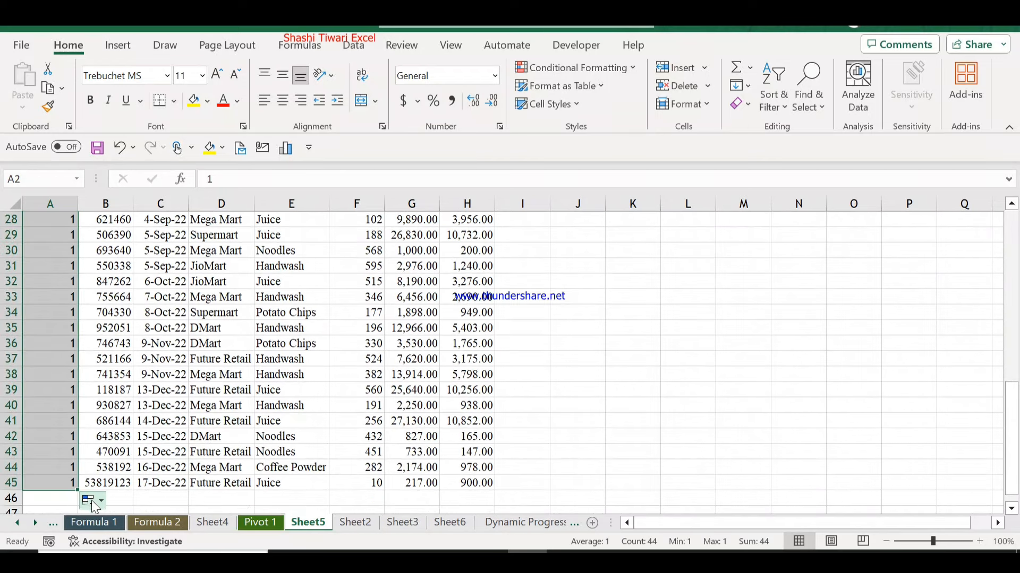
click(101, 502)
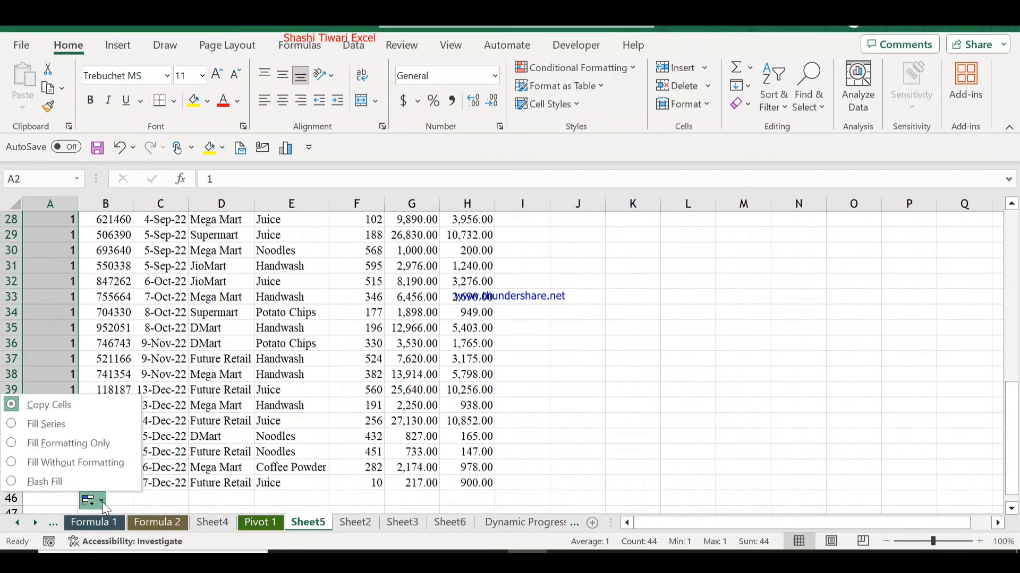
click(53, 423)
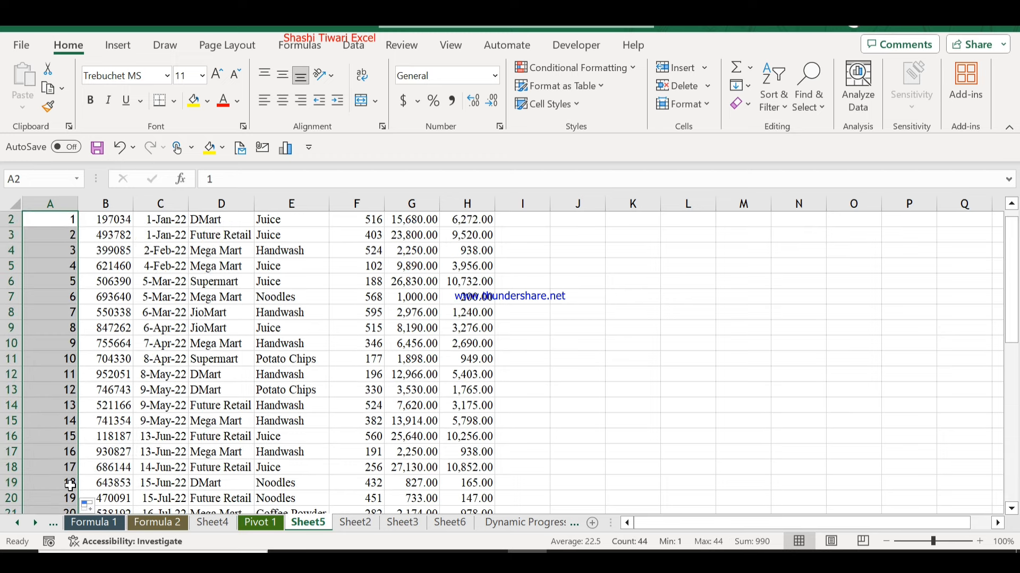
Clear all serial numbers from A2:A45 beneath the "sl No" header.
key(Up)
key(Down)
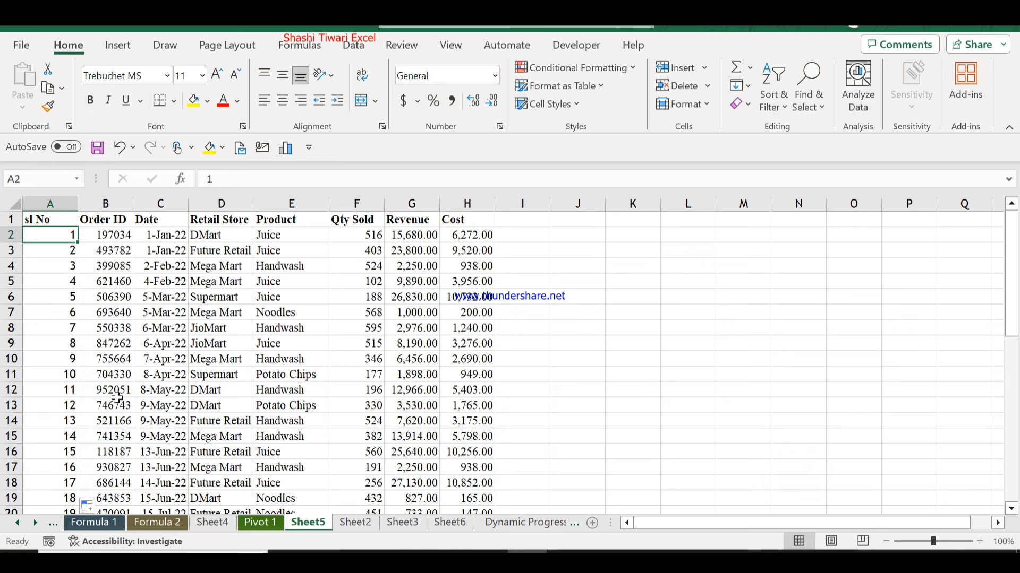
key(ctrl+shift+Down)
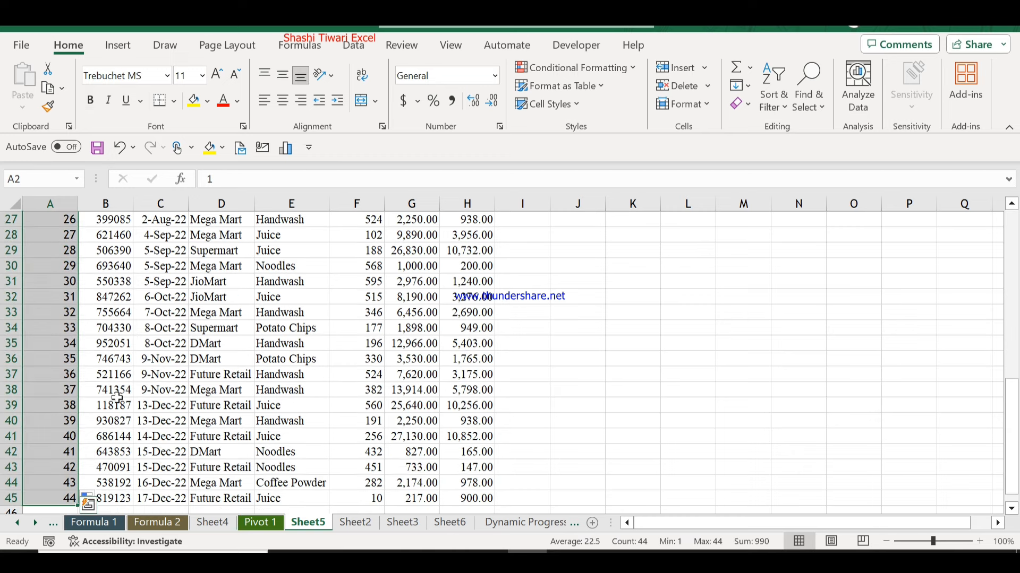
key(Delete)
scroll(117, 397, up, 9)
key(Up)
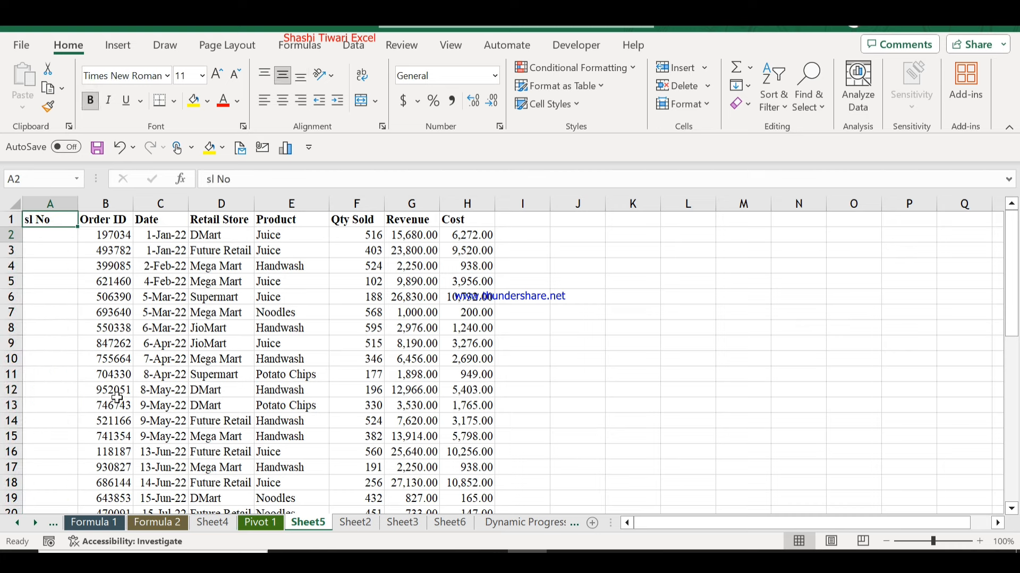
Enter the starting serial numbers 1, 2 and 3 in cells A2, A3 and A4.
key(Down)
text(1)
key(Return)
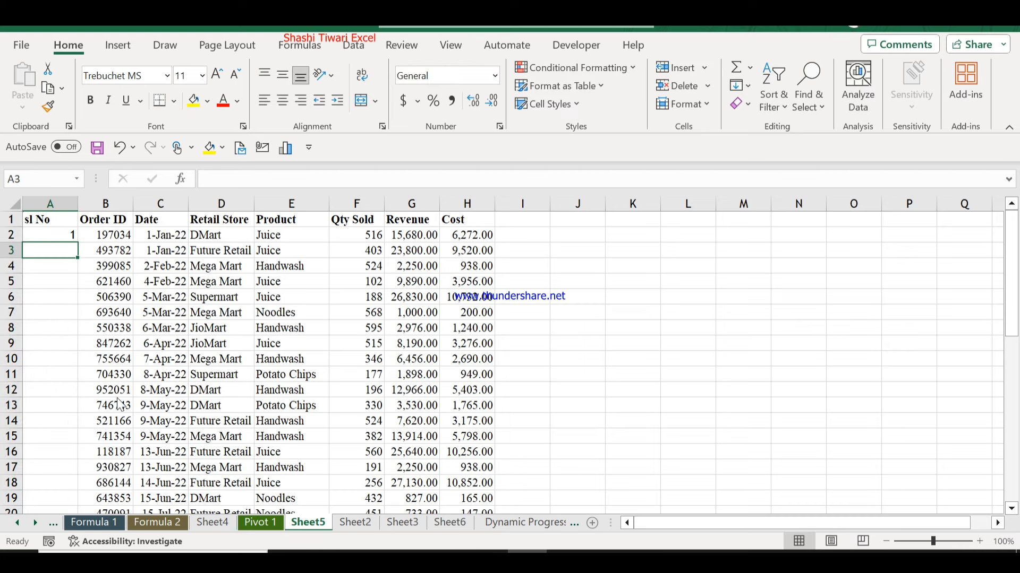
text(2)
key(Return)
text(3)
key(Return)
Select the serial numbers in A2:A4 and auto-fill the sequence down to the last data row.
key(Right)
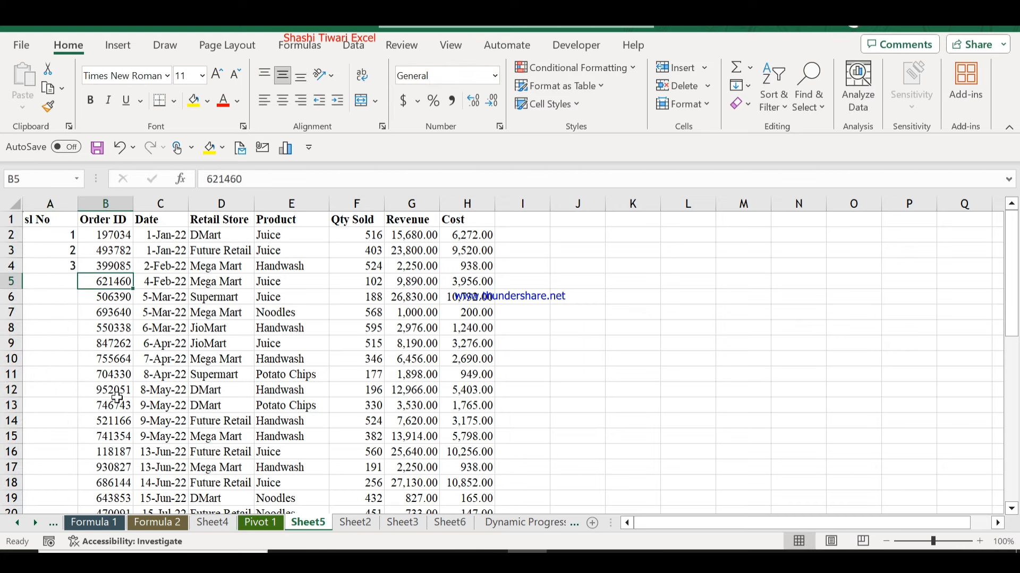
key(ctrl+Down)
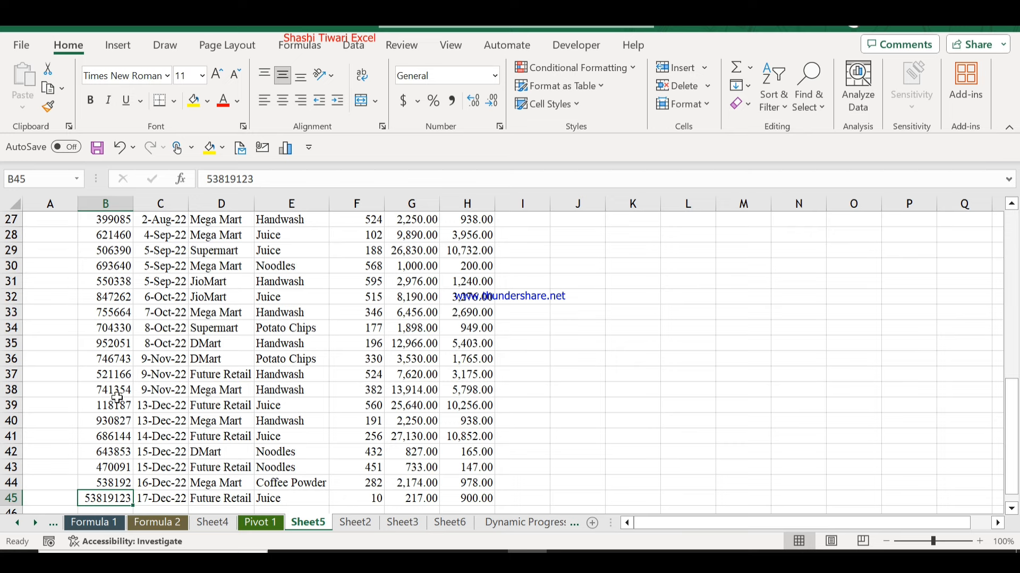
key(ctrl+Up)
key(Left)
key(Down)
key(shift+Down)
key(shift+Down)
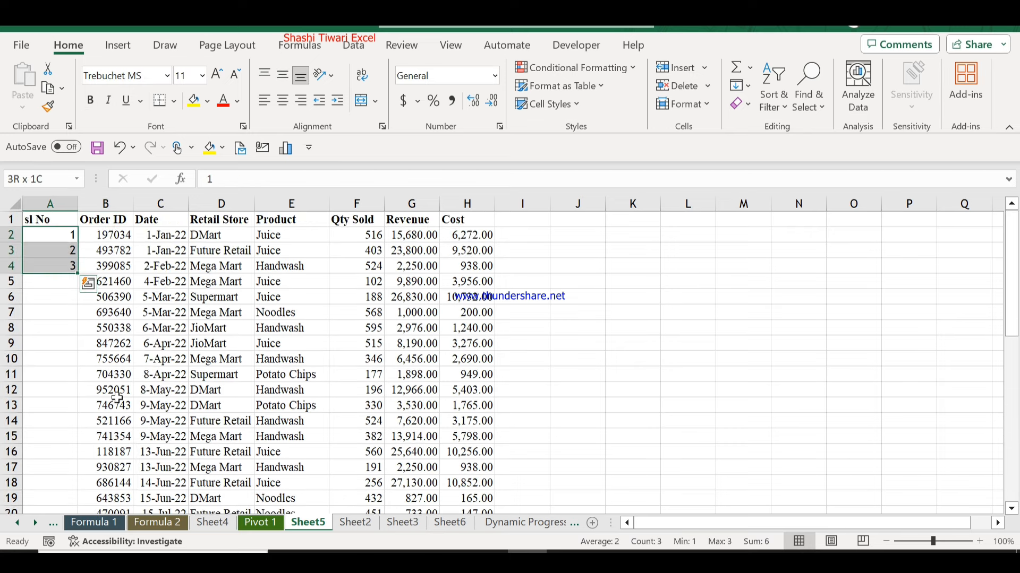
double_click(78, 273)
Check the filled serial numbers against the Order ID column from the first to the last data row.
click(33, 420)
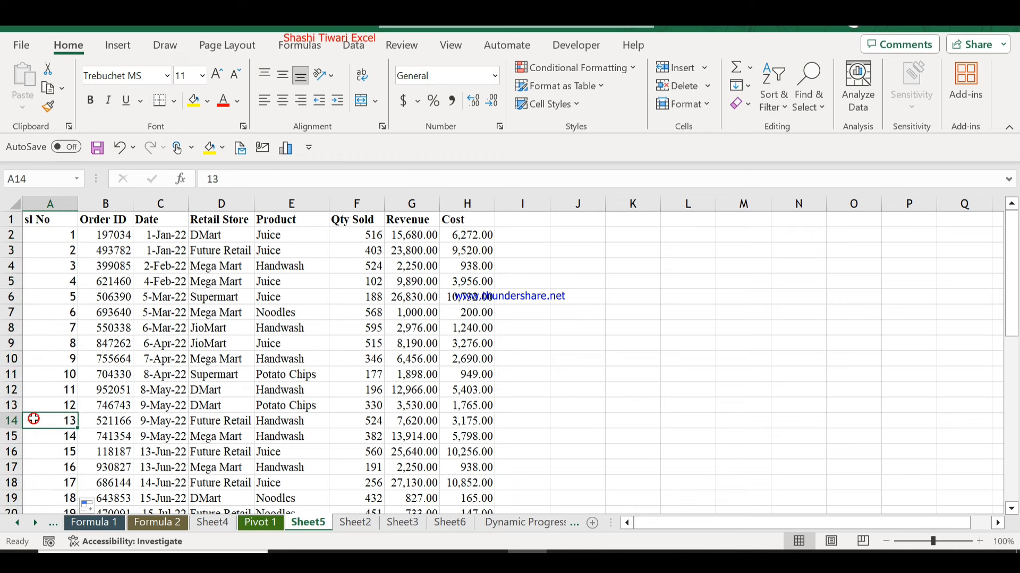
key(ctrl+Down)
key(Down)
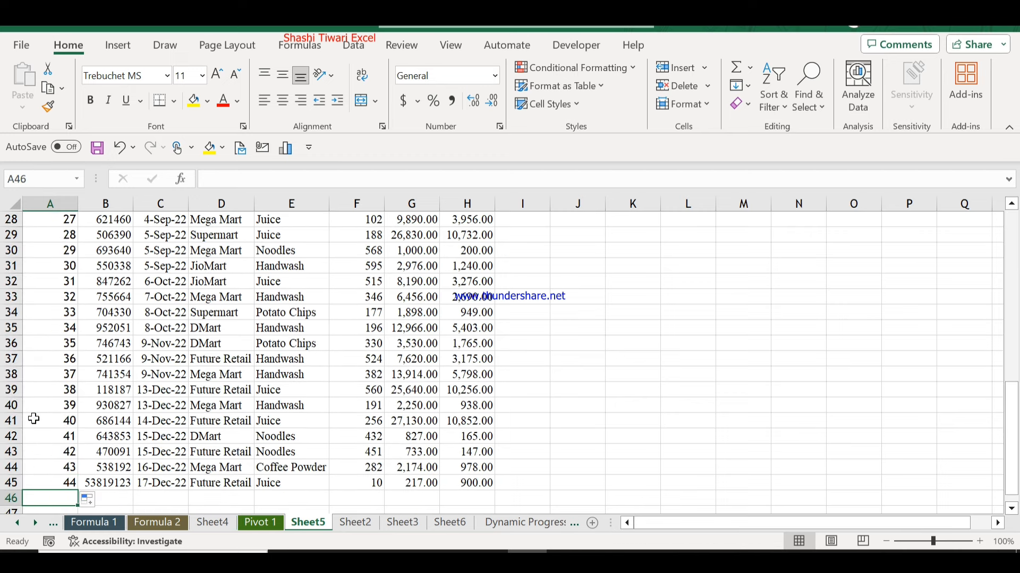
key(Up)
key(Right)
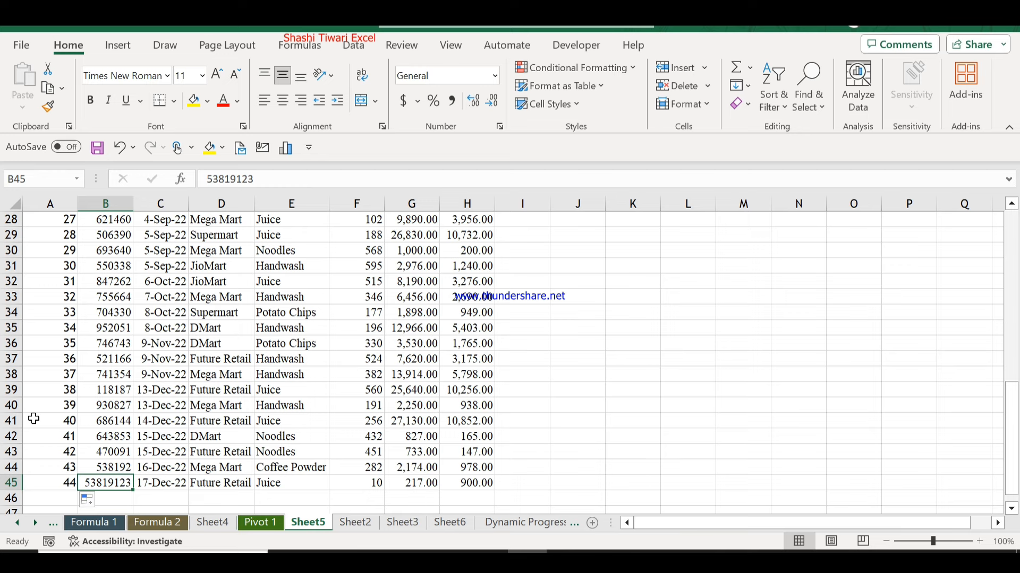
key(ctrl+Up)
key(Down)
key(Left)
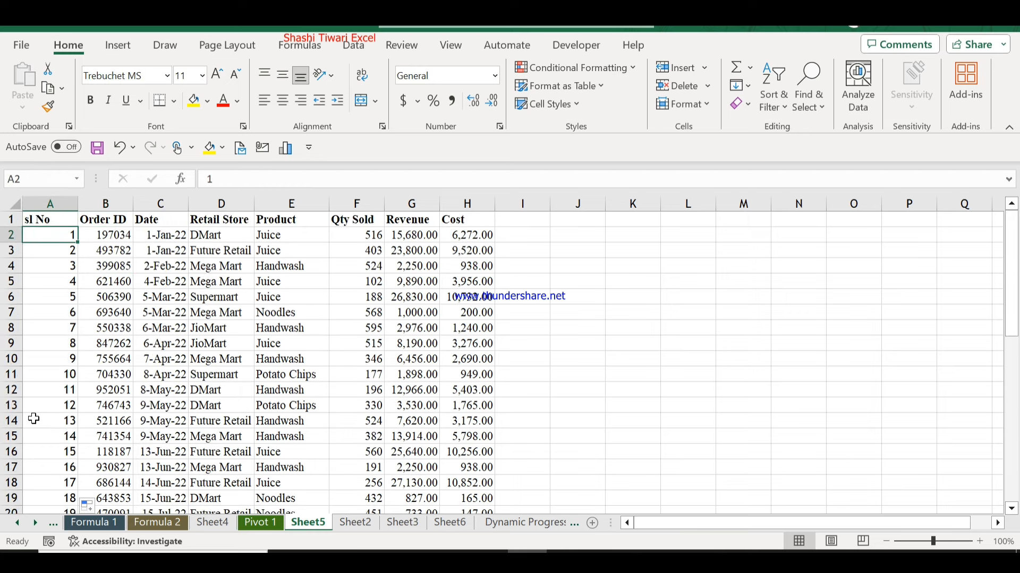
key(Right)
key(ctrl+Down)
key(Down)
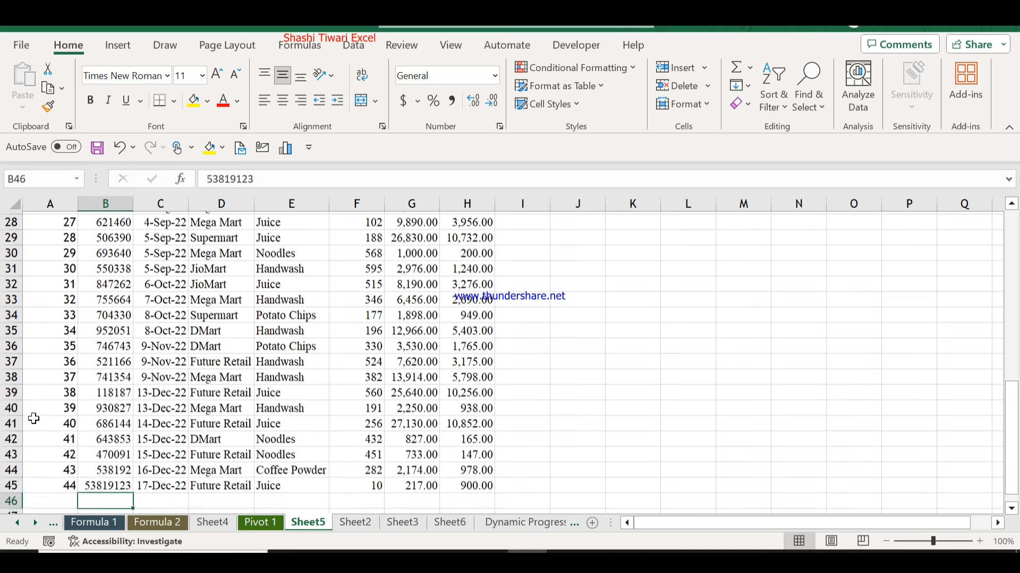
key(Up)
key(Left)
key(Down)
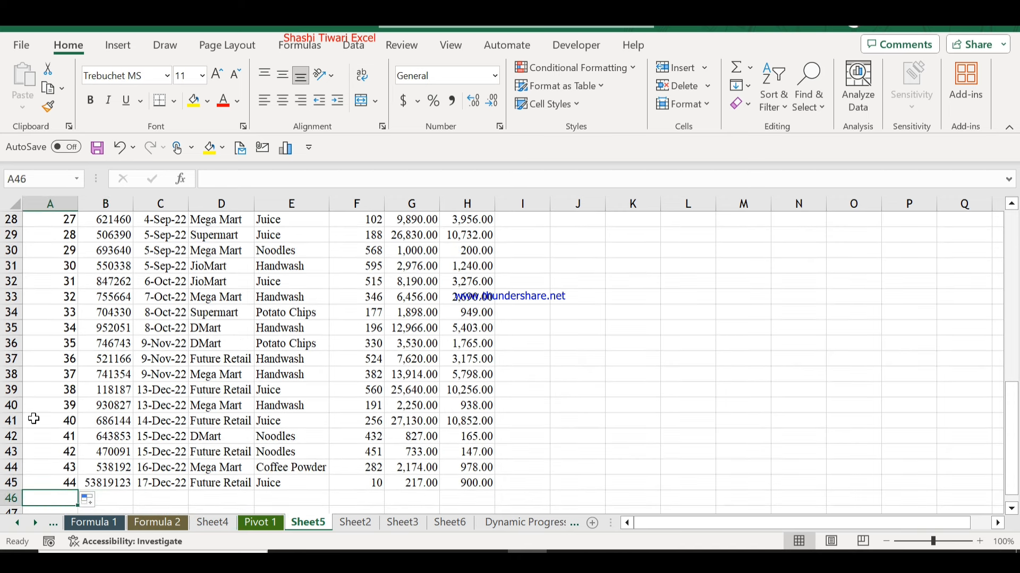
key(Up)
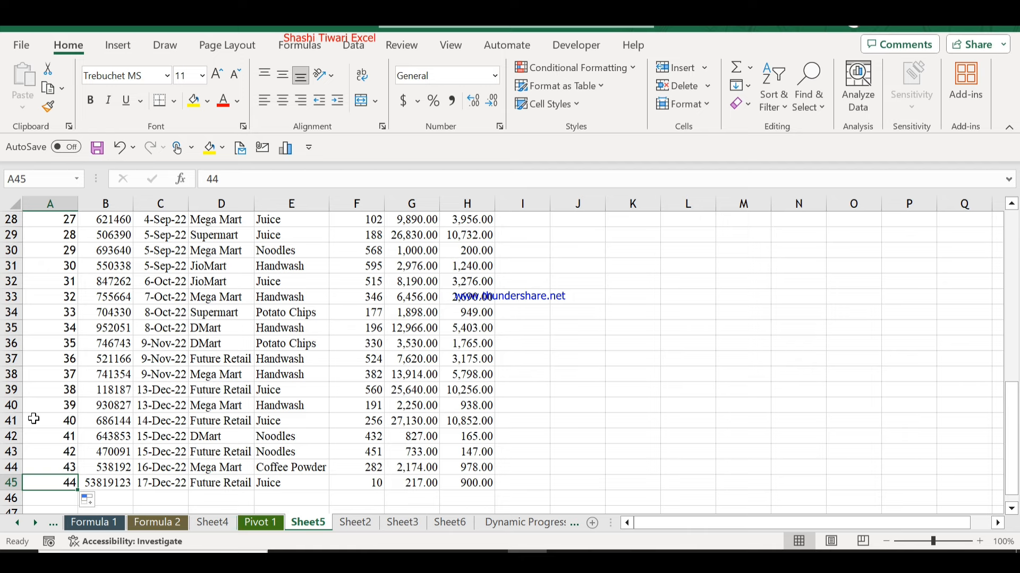
key(ctrl+Up)
click(632, 250)
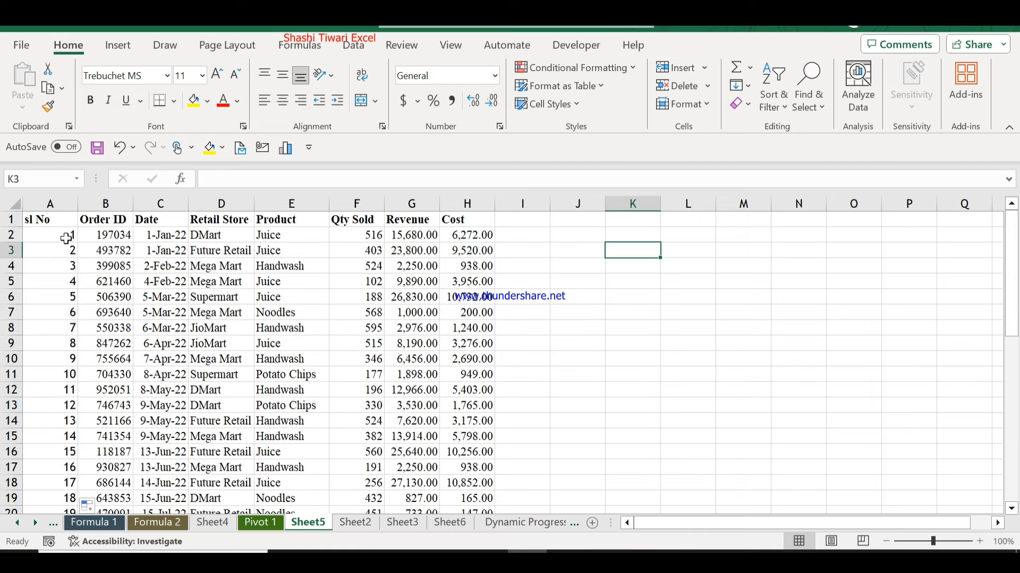
Delete the auto-filled serial numbers in A2:A45, keeping the "sl No" header.
drag(66, 239, 52, 478)
key(Delete)
key(ctrl+Home)
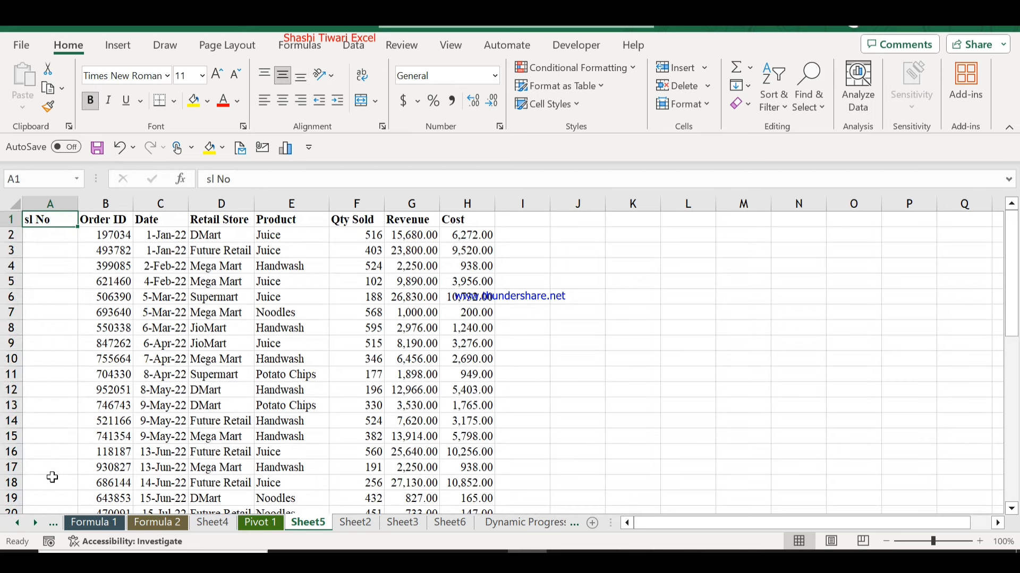
key(Down)
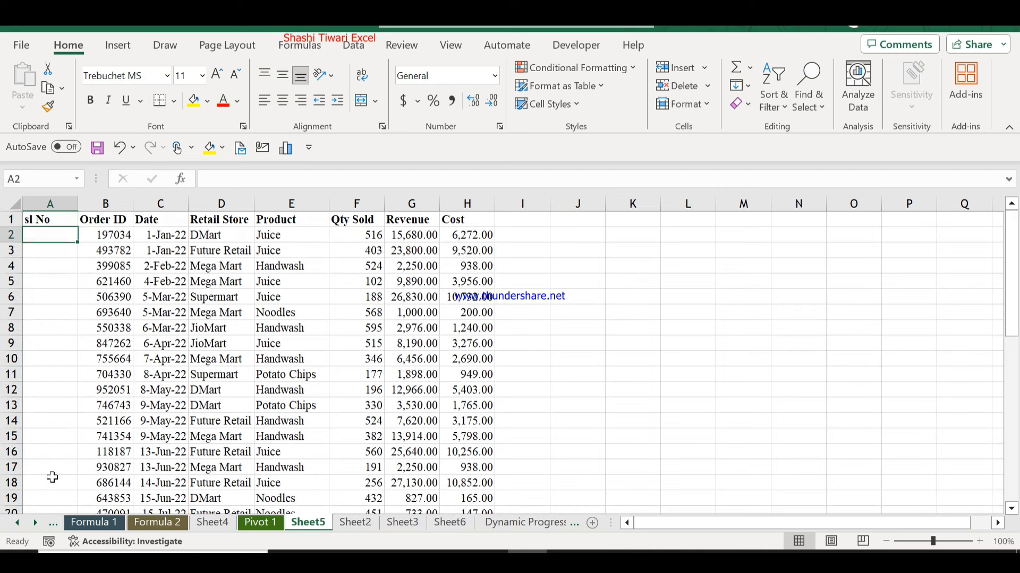
key(Right)
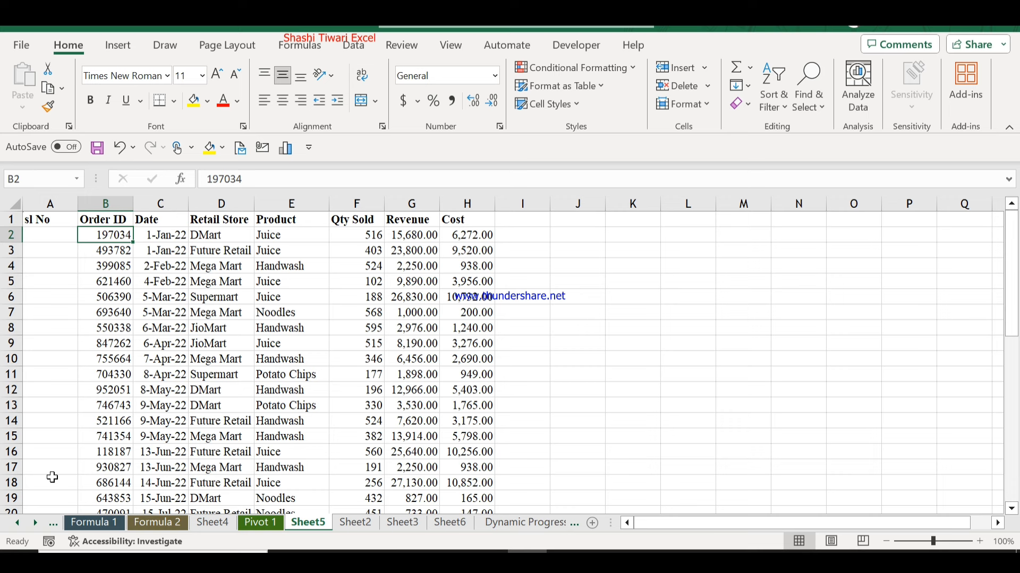
key(Down)
key(Down)
key(Down)
key(Left)
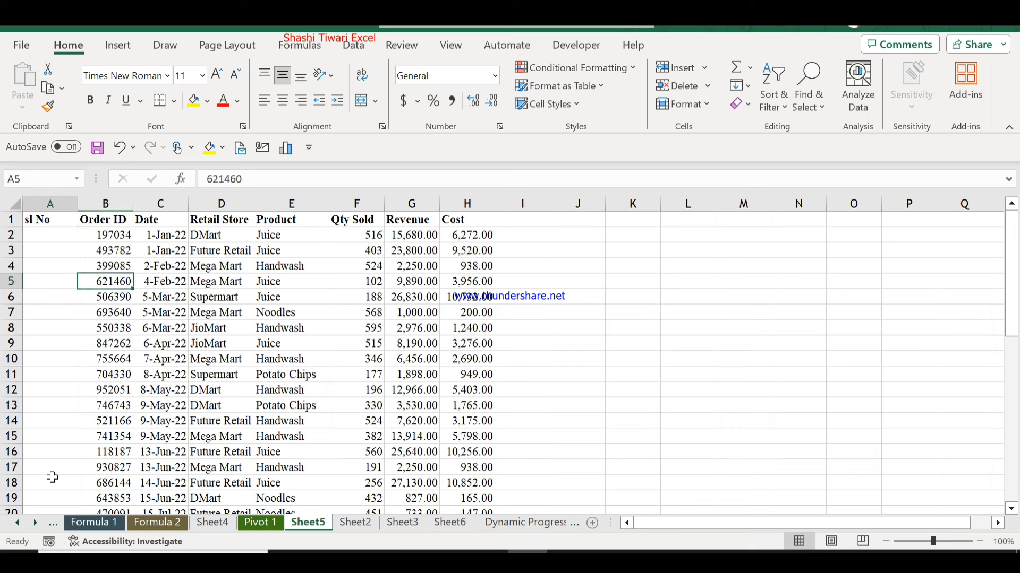
key(Up)
key(Up)
key(Up)
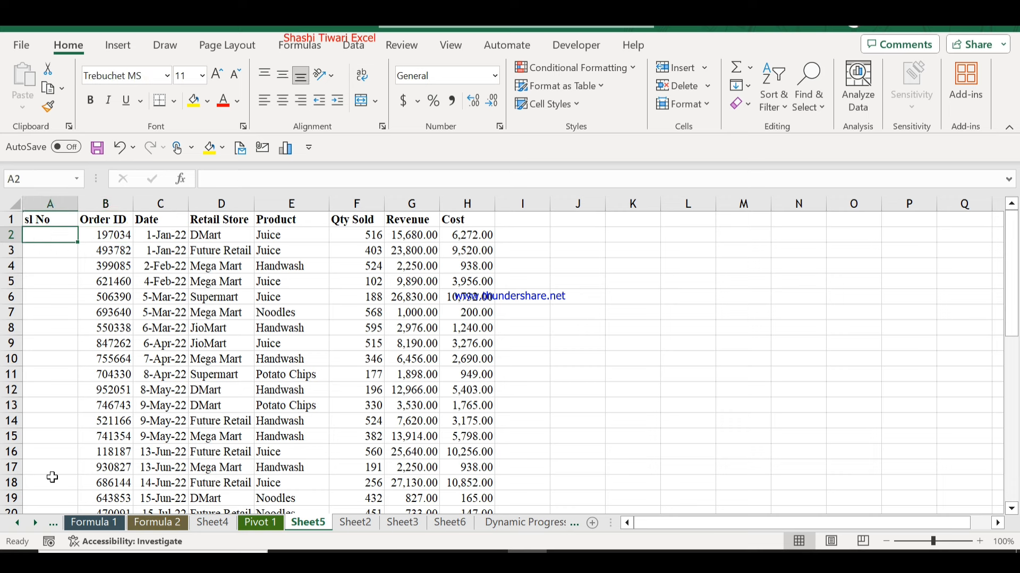
key(Down)
key(Down)
key(Down)
key(Down)
key(Down)
key(Down)
key(Down)
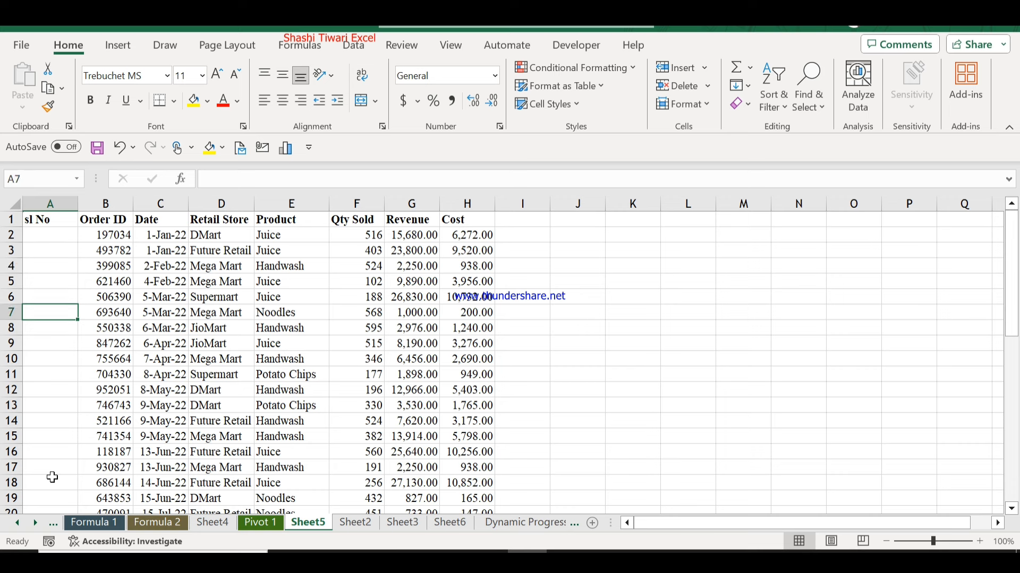
key(Up)
key(Up)
key(Up)
key(Up)
key(Up)
key(Up)
key(Up)
key(Up)
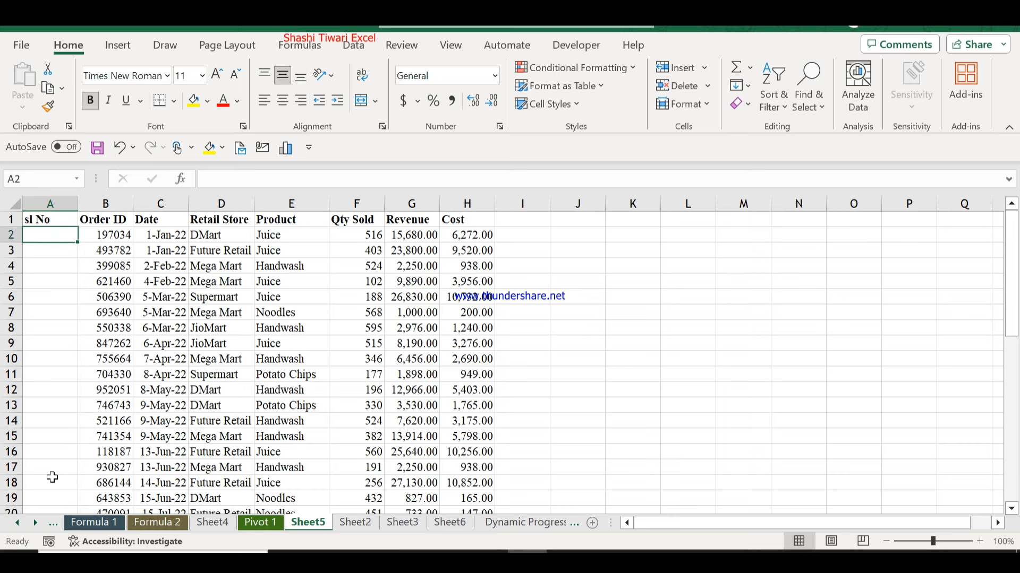
Start an AGGREGATE formula in cell A2 with function number 3 (COUNTA) as its first argument.
key(Down)
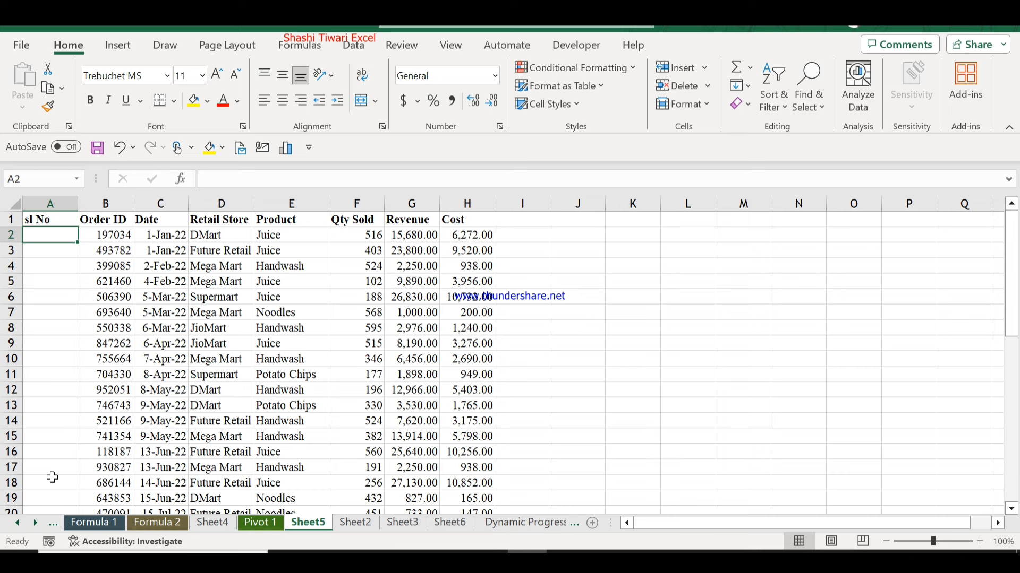
text(=)
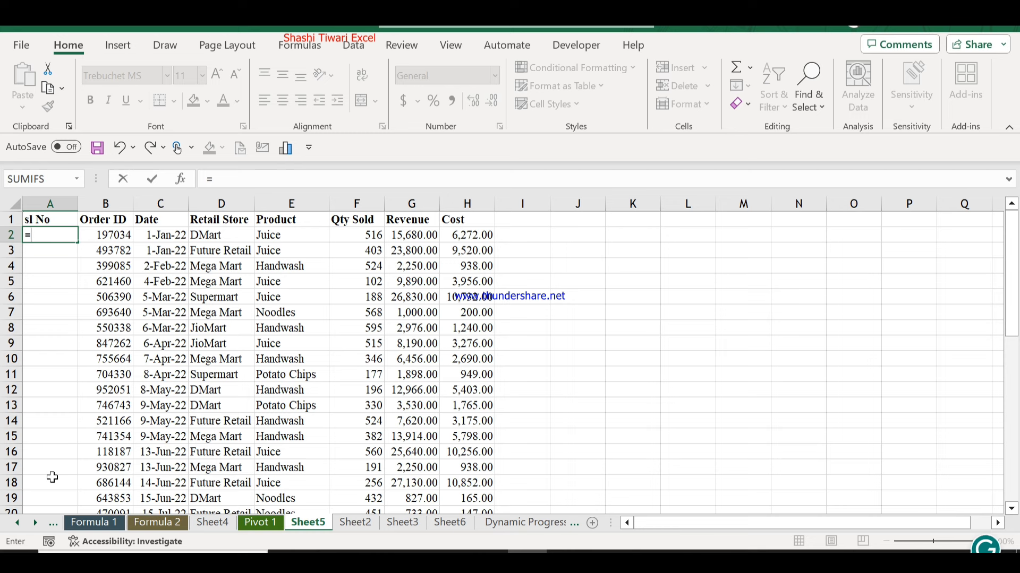
text(agg)
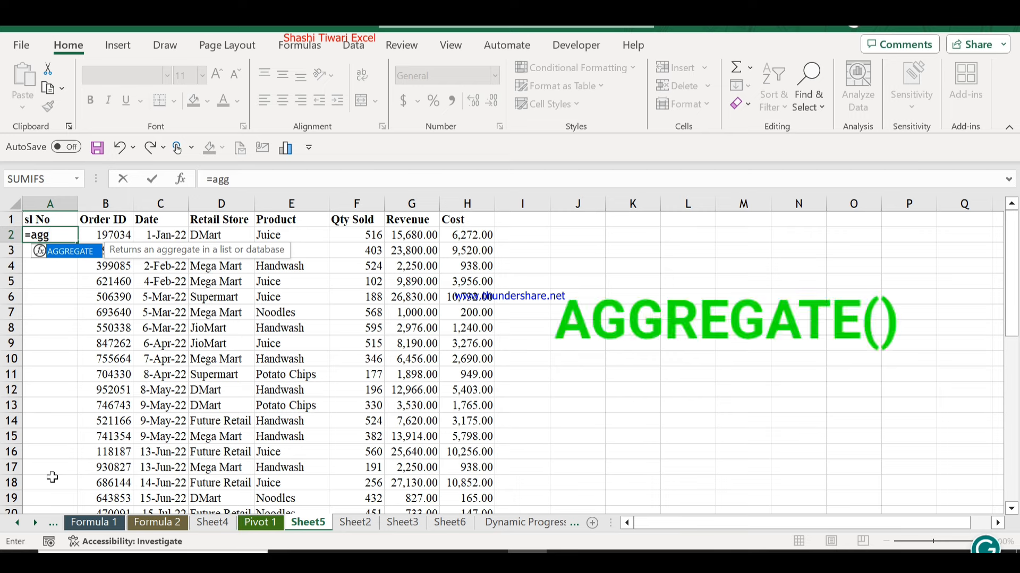
key(Tab)
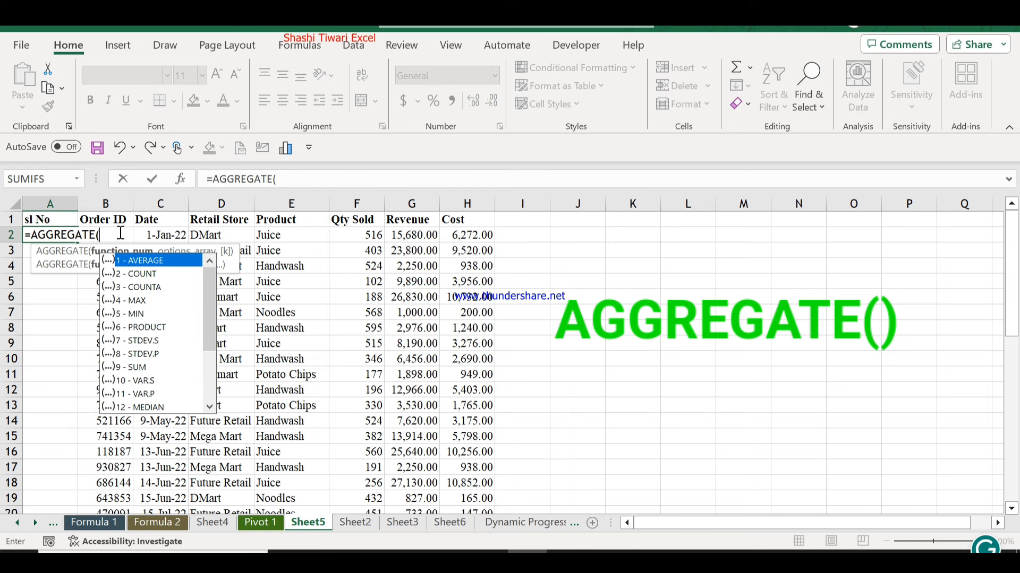
click(144, 290)
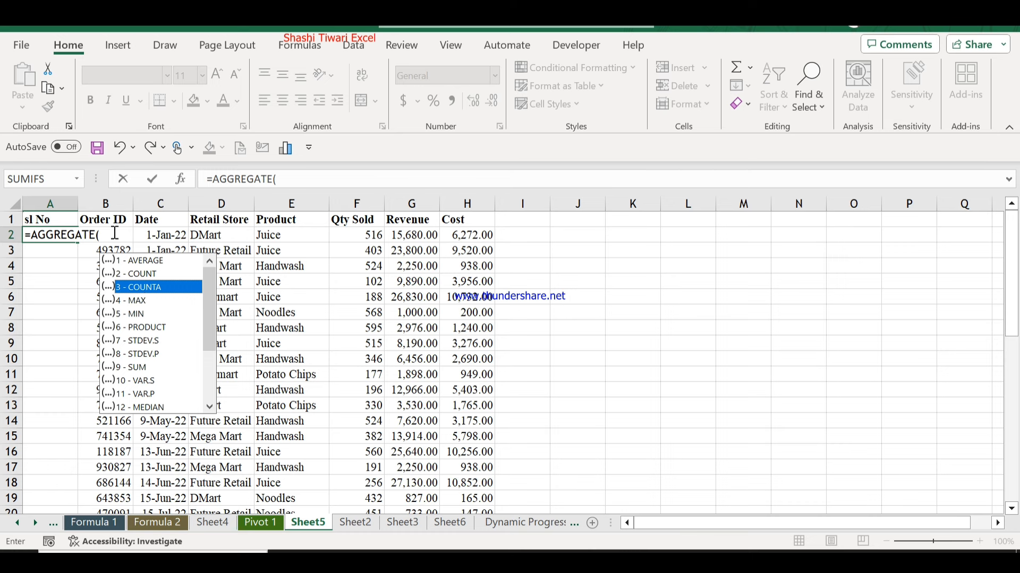
key(F2)
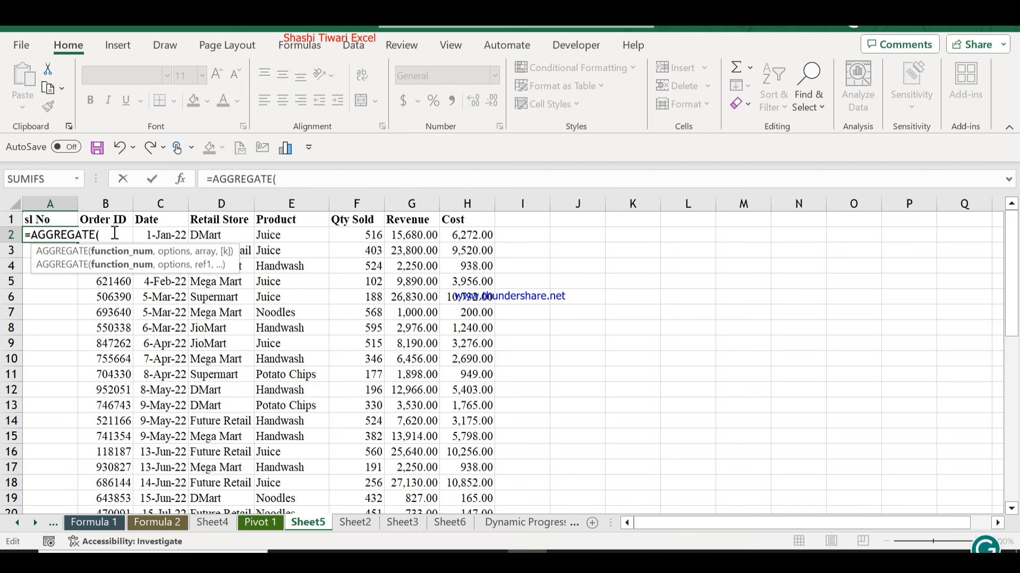
text(3)
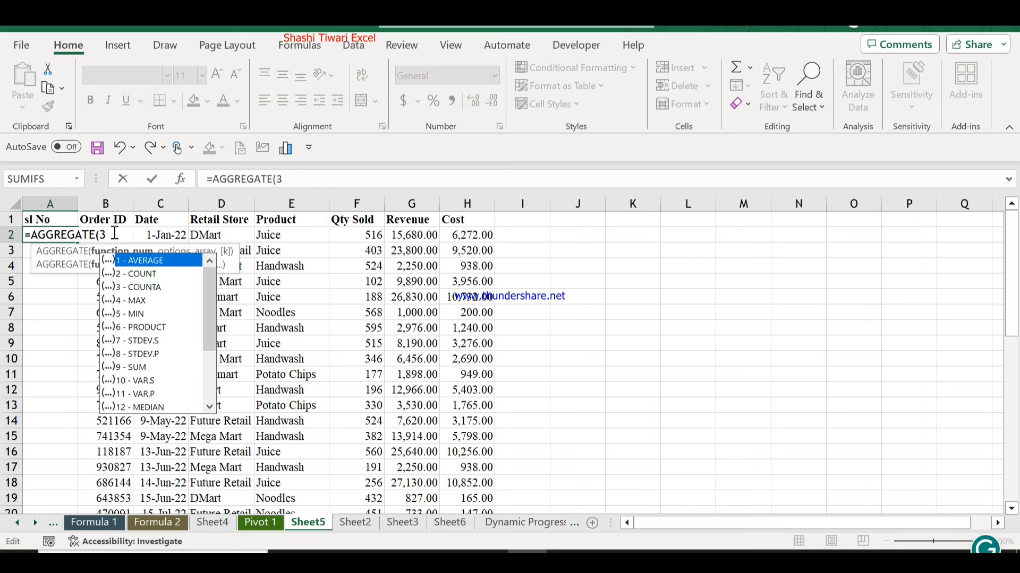
text(,)
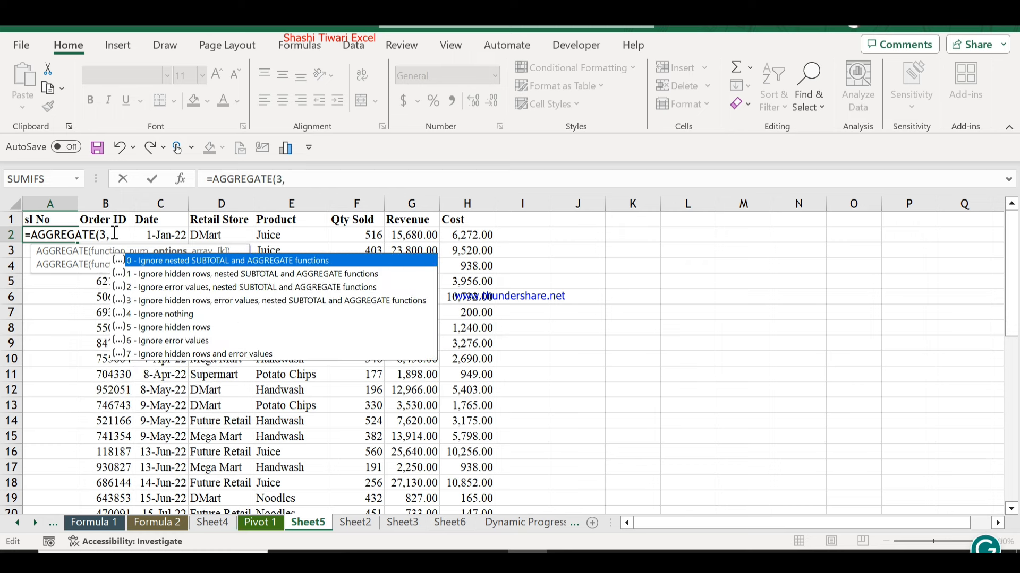